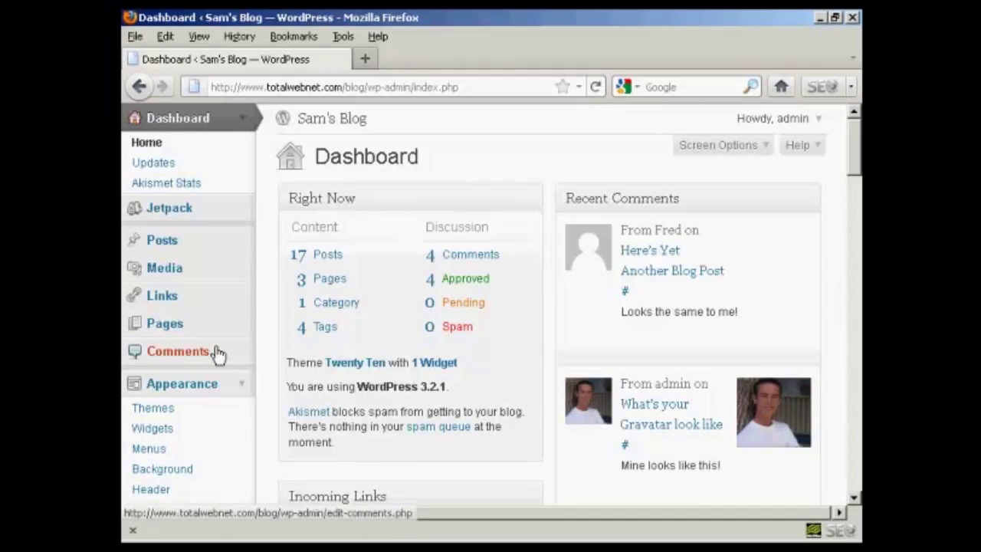
Open the Users list (admin, Fred, Jane) and start adding a new user
scroll(269, 334, "down", 5)
scroll(269, 331, "down", 3)
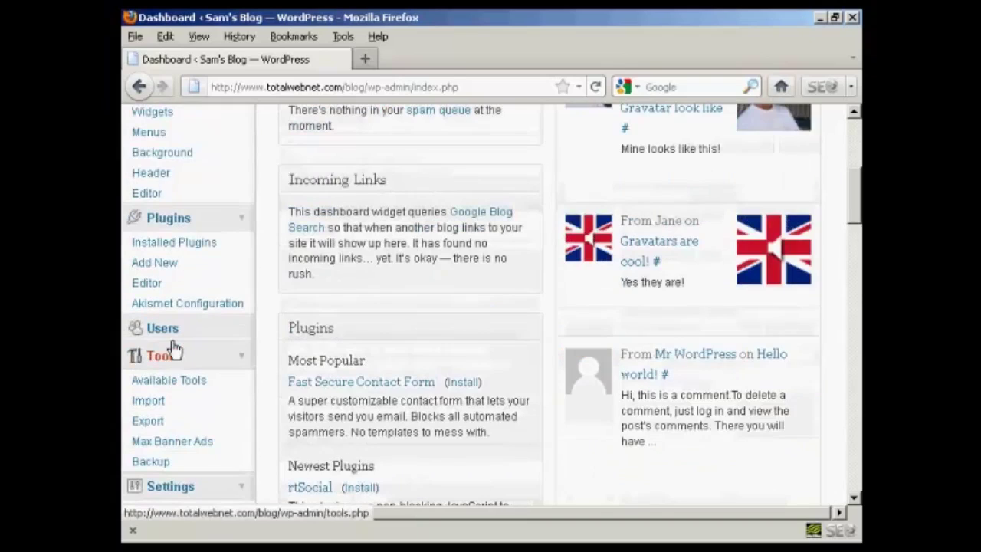
left_click(175, 338)
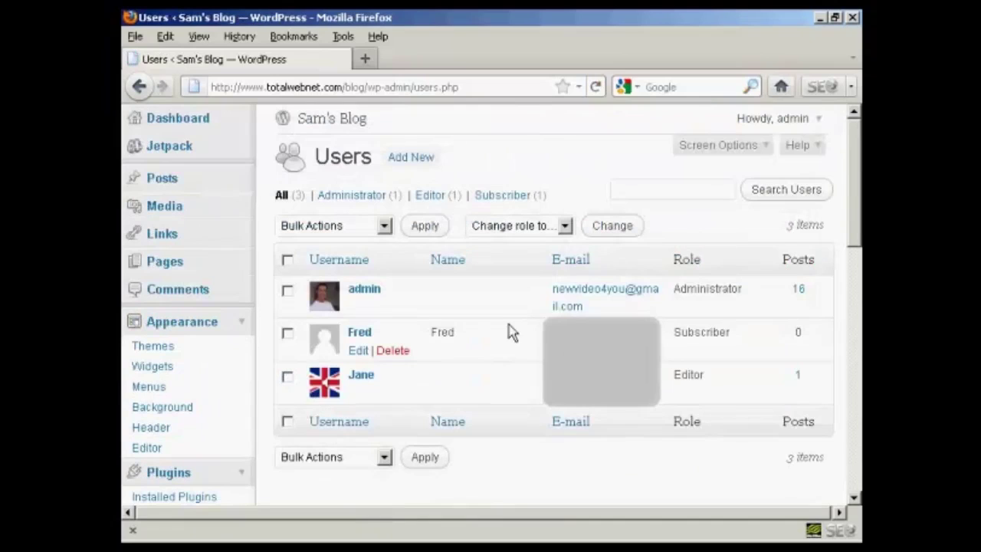
left_click(419, 163)
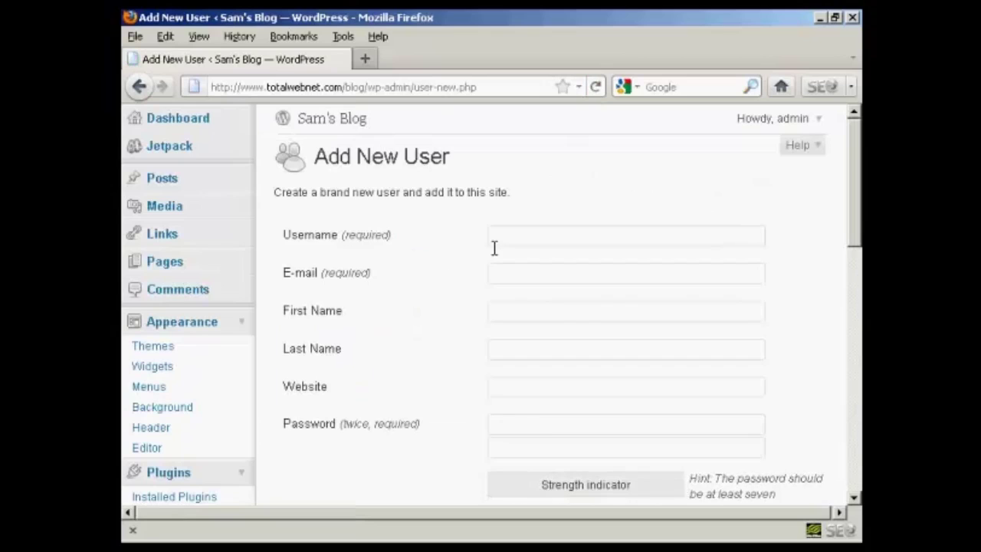
left_click(566, 237)
type("samthema")
type("n")
left_click(530, 280)
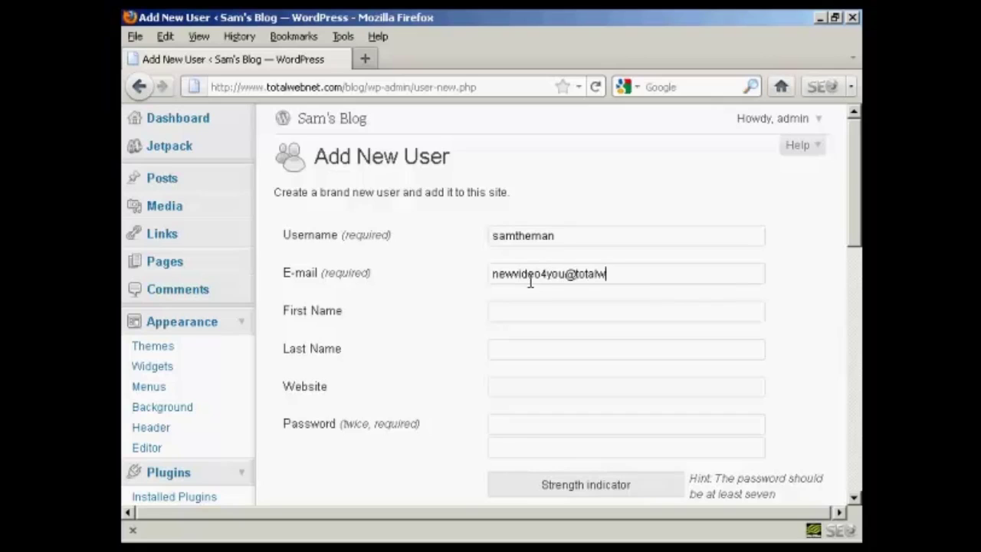
left_click(516, 420)
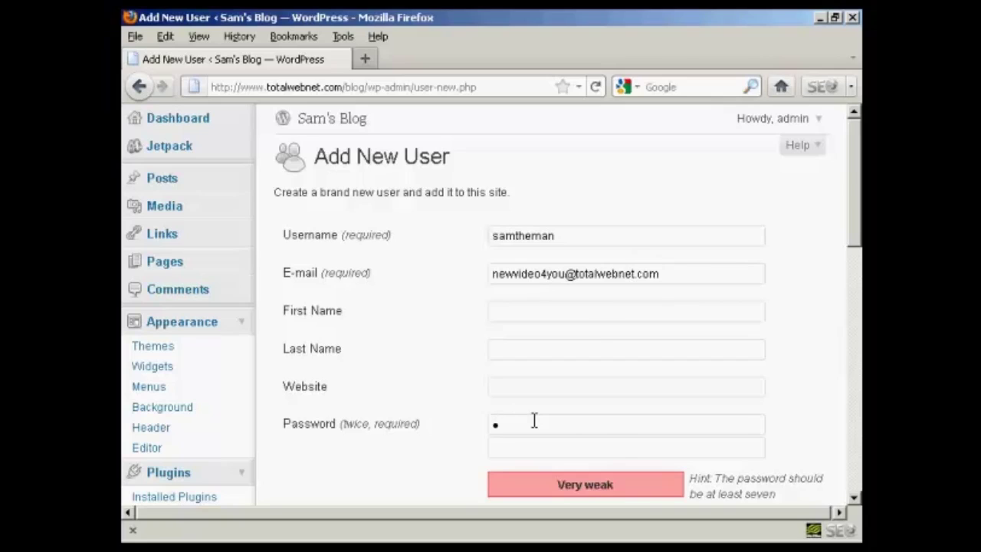
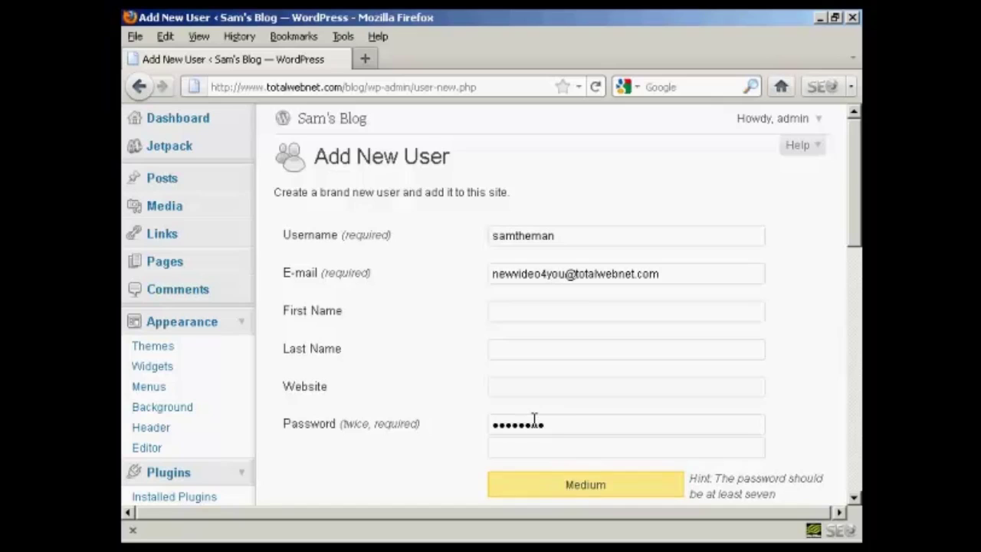
left_click(512, 454)
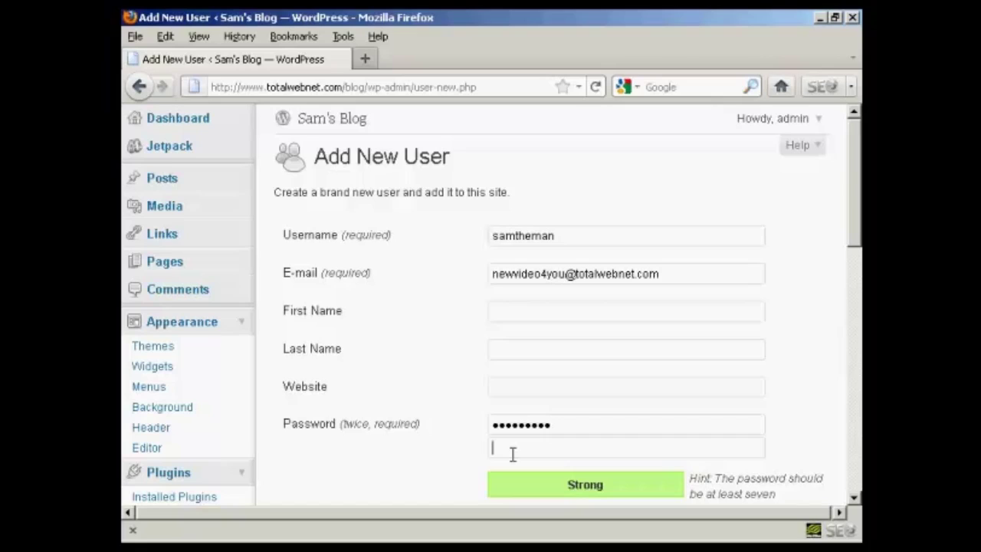
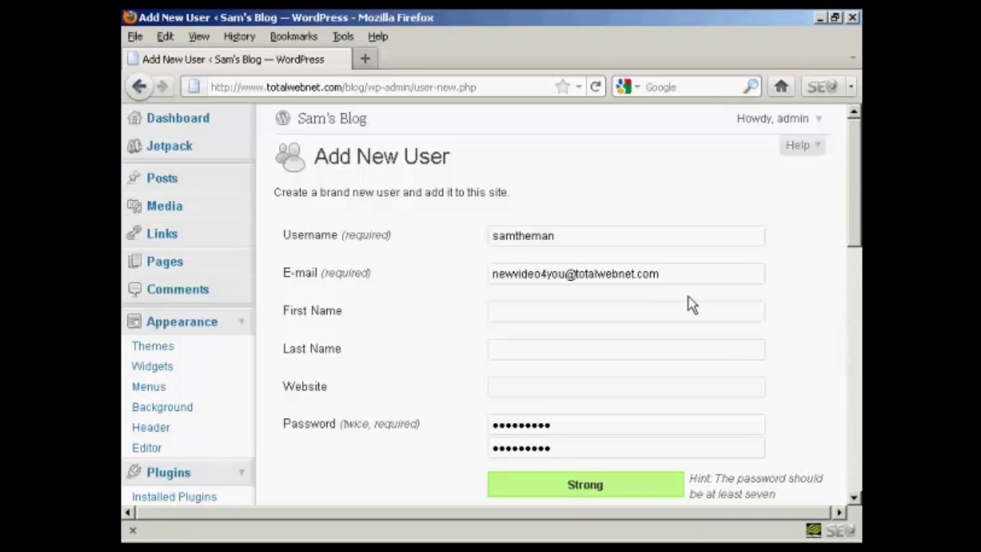
Set the new user's role to Administrator
left_click_drag(856, 214, 855, 314)
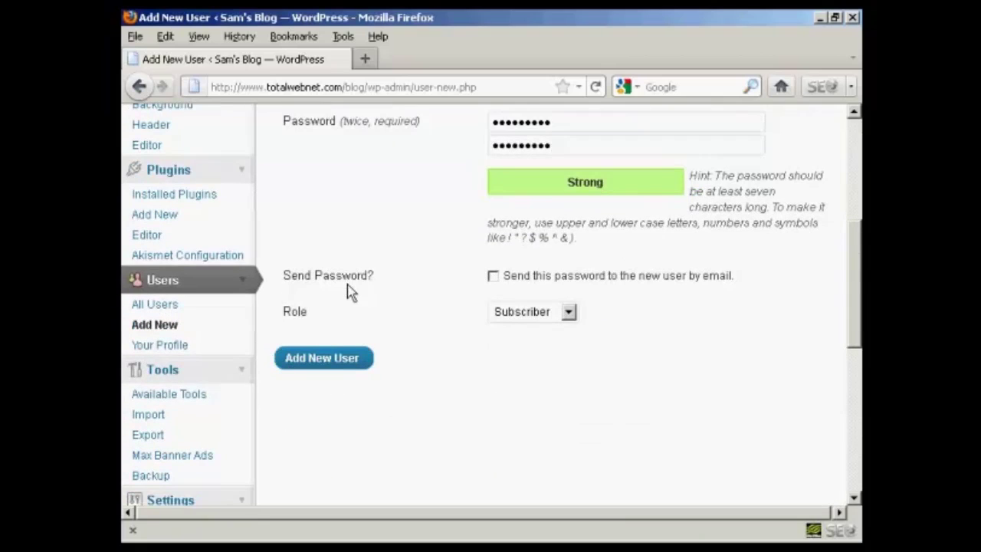
left_click(569, 311)
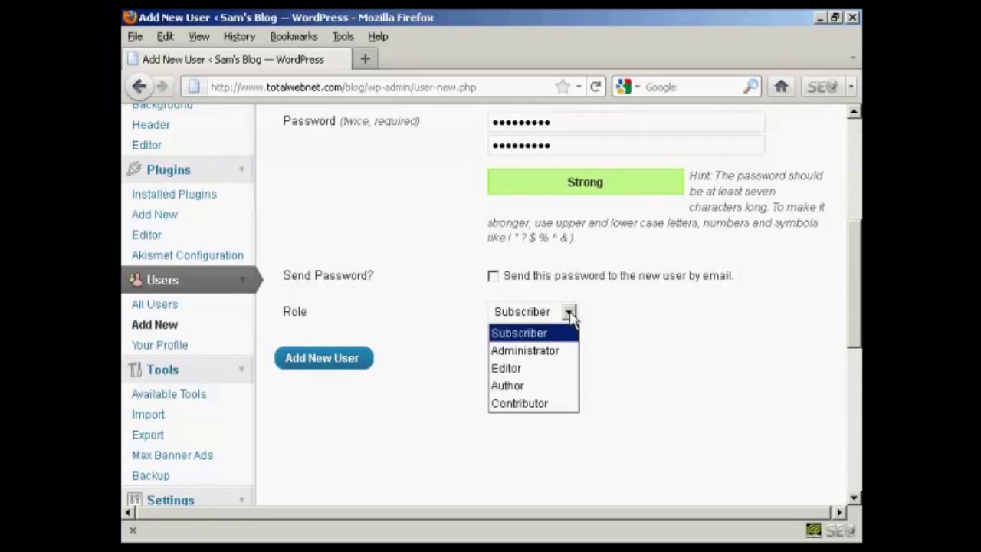
left_click(543, 354)
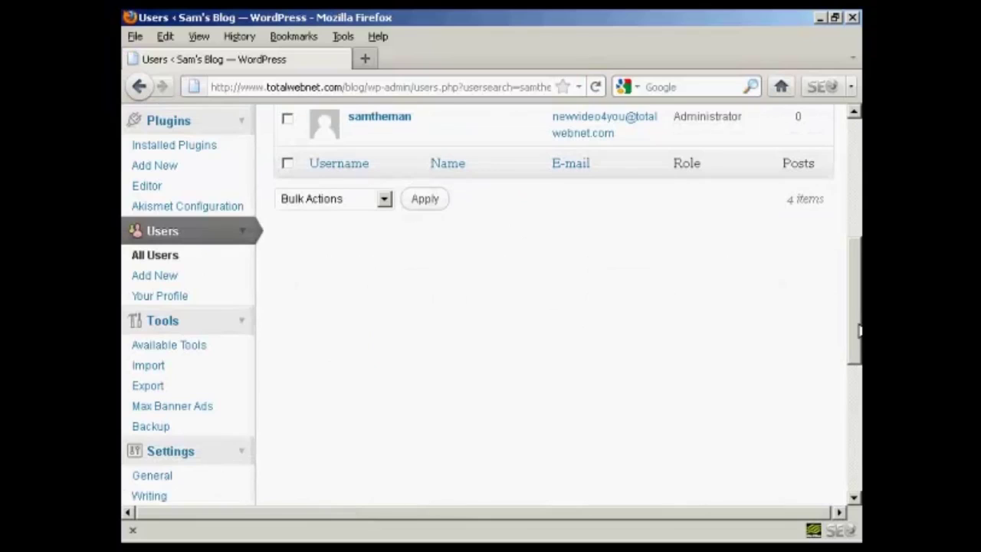
left_click_drag(859, 330, 859, 153)
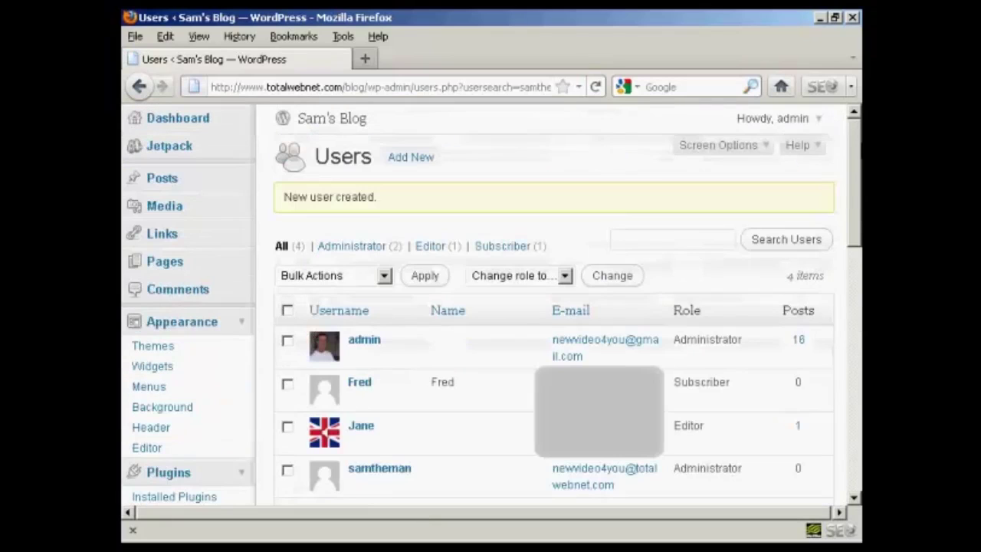
Log out of the default admin account
left_click(802, 128)
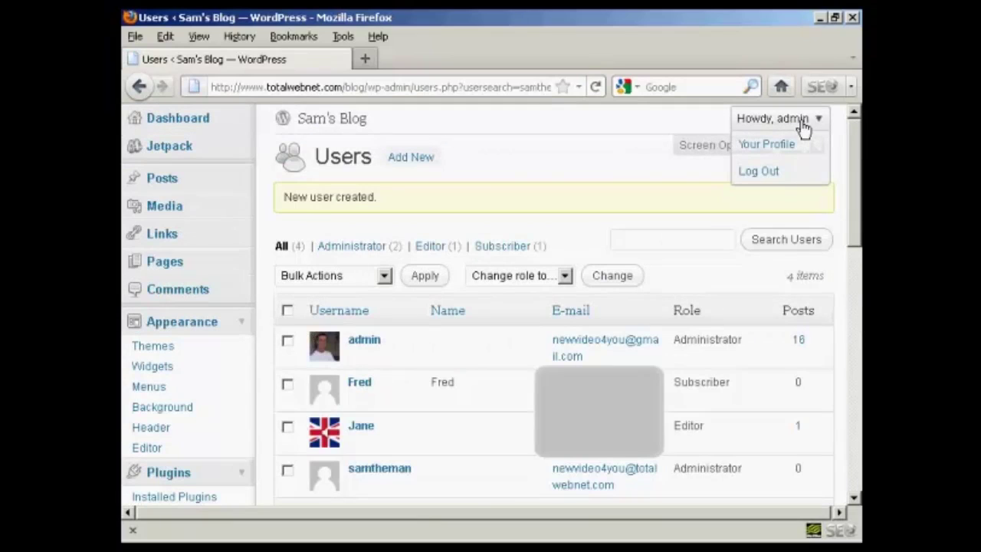
left_click(776, 173)
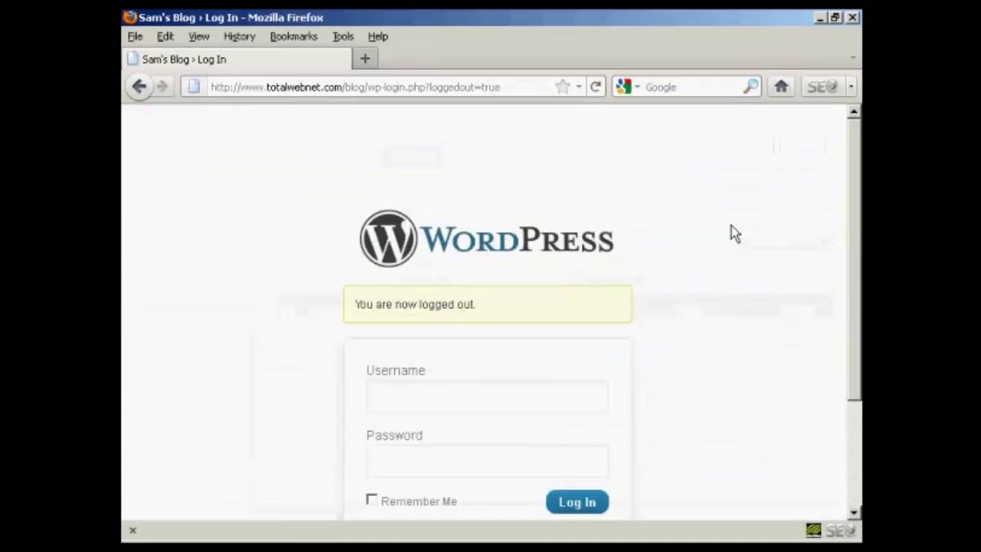
left_click_drag(856, 217, 857, 289)
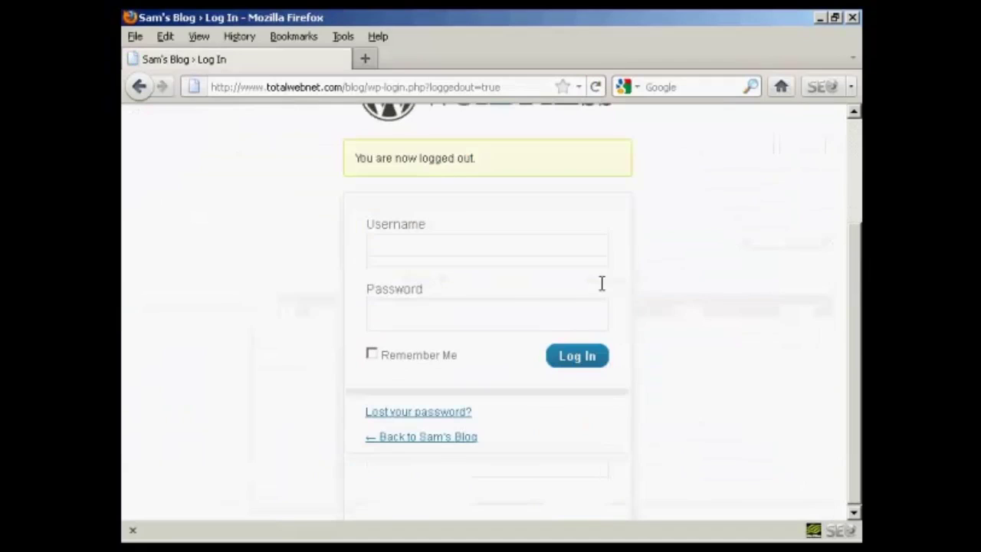
Log in as samtheman with the account password
left_click(396, 250)
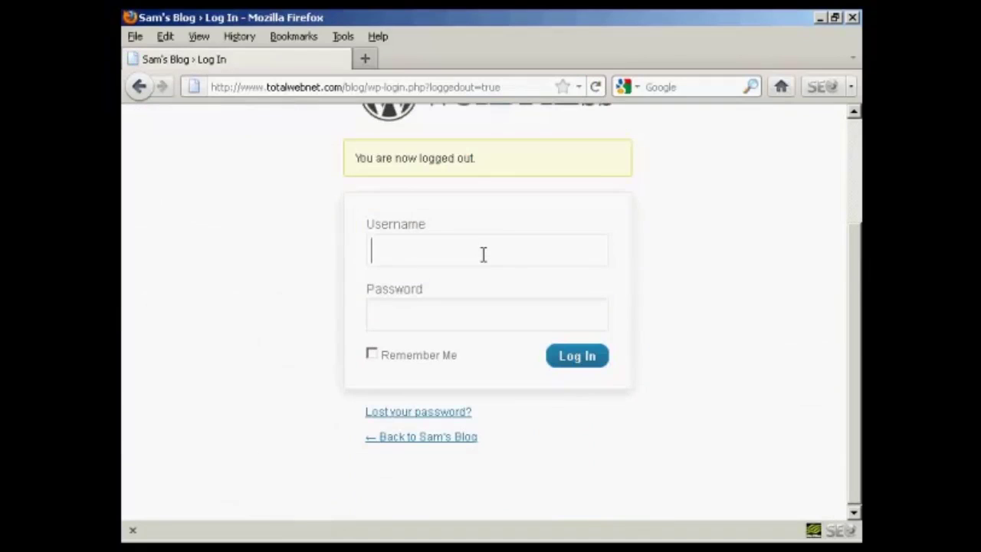
type("sam")
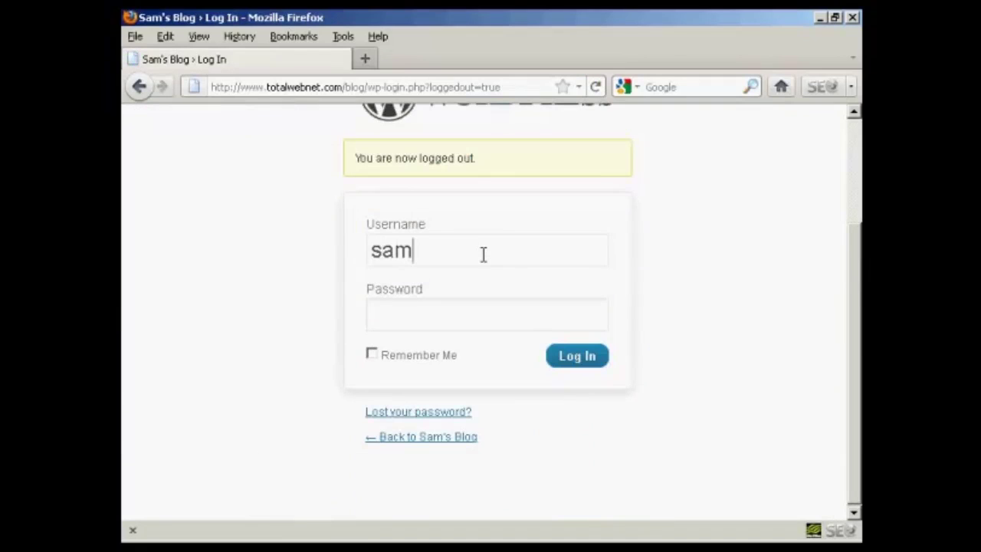
type("theman")
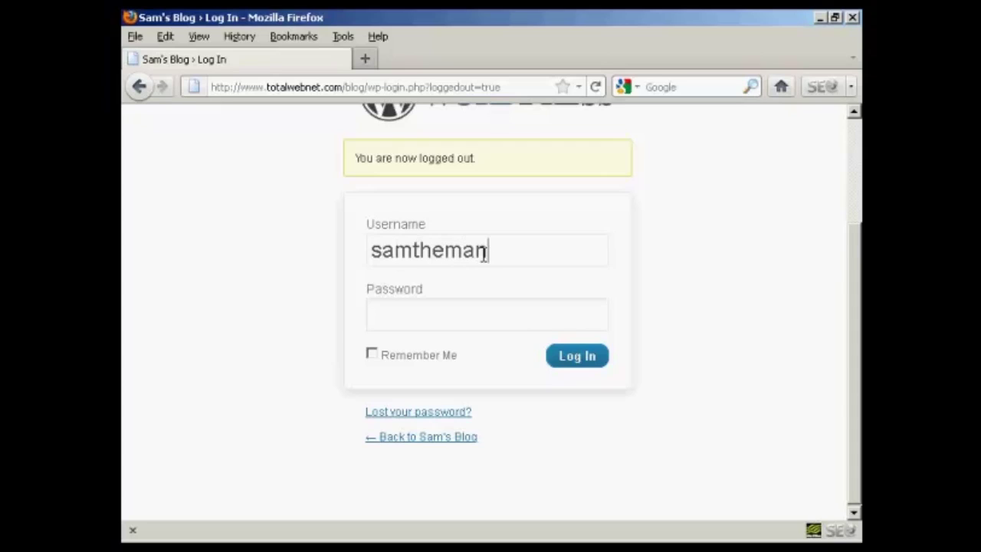
left_click(390, 316)
left_click(583, 366)
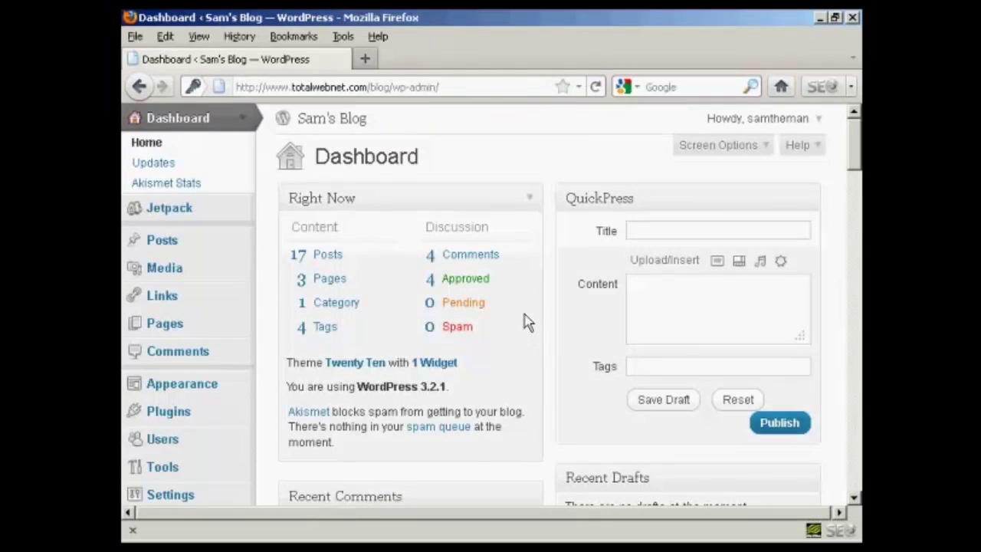
Delete the admin user, attributing all its posts and links to samtheman
scroll(521, 306, "down", 3)
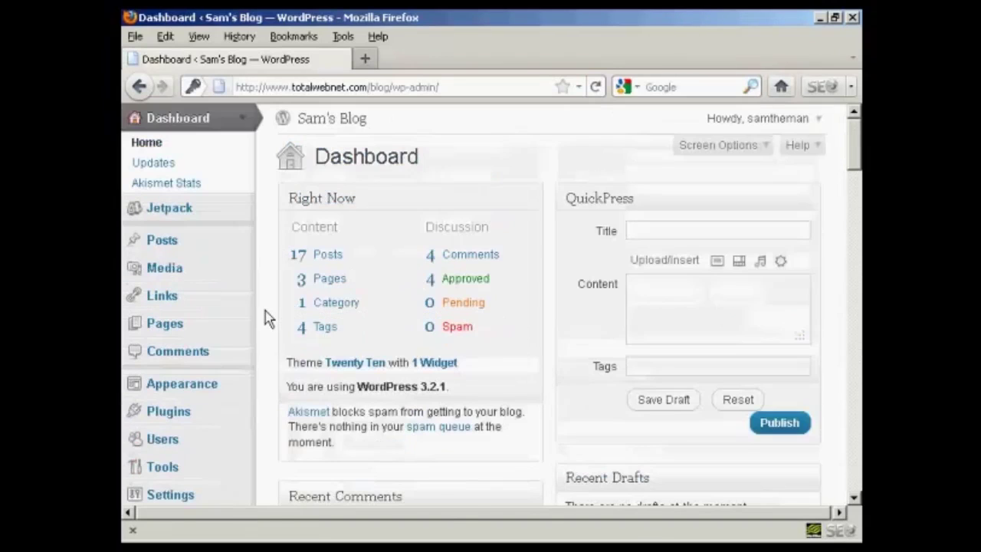
scroll(266, 310, "down", 5)
scroll(252, 200, "up", 3)
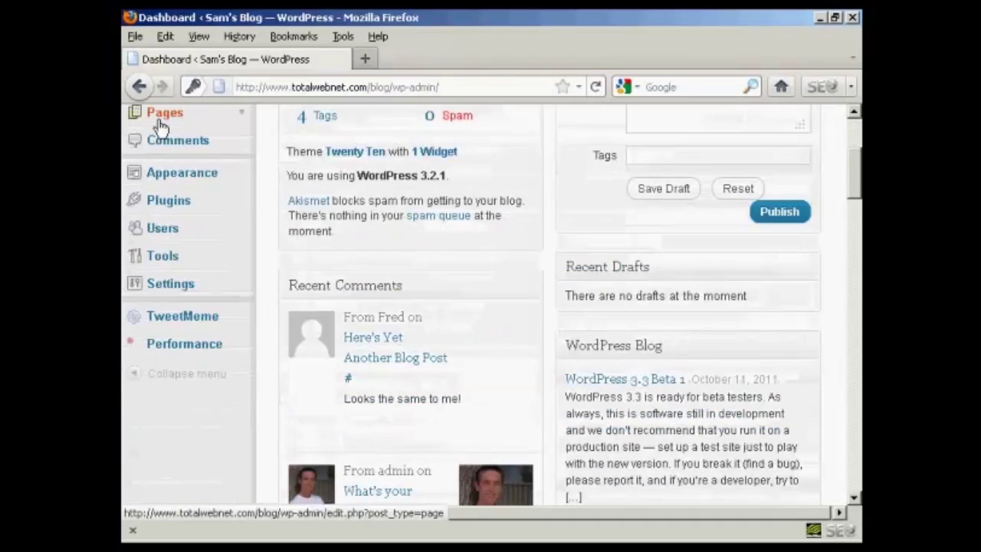
left_click(176, 236)
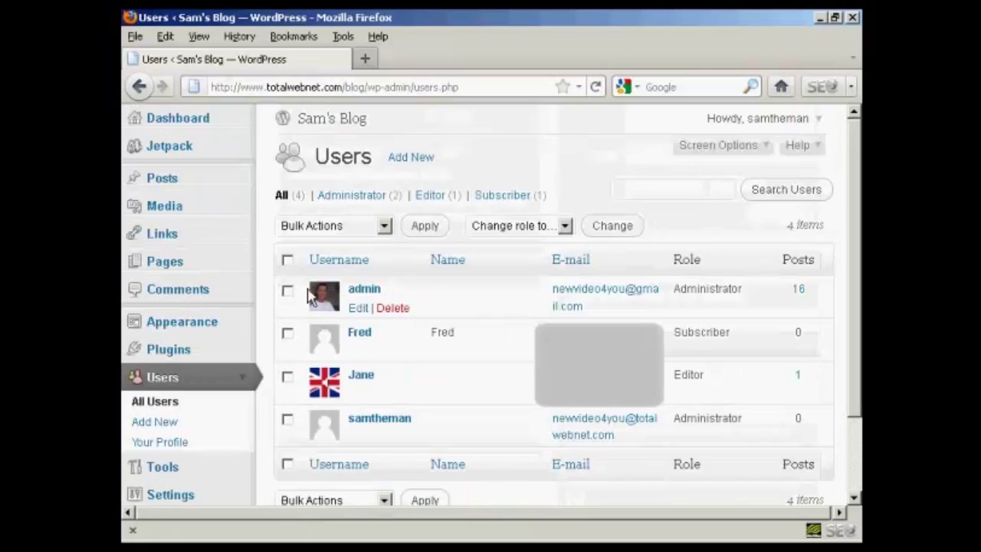
left_click(392, 309)
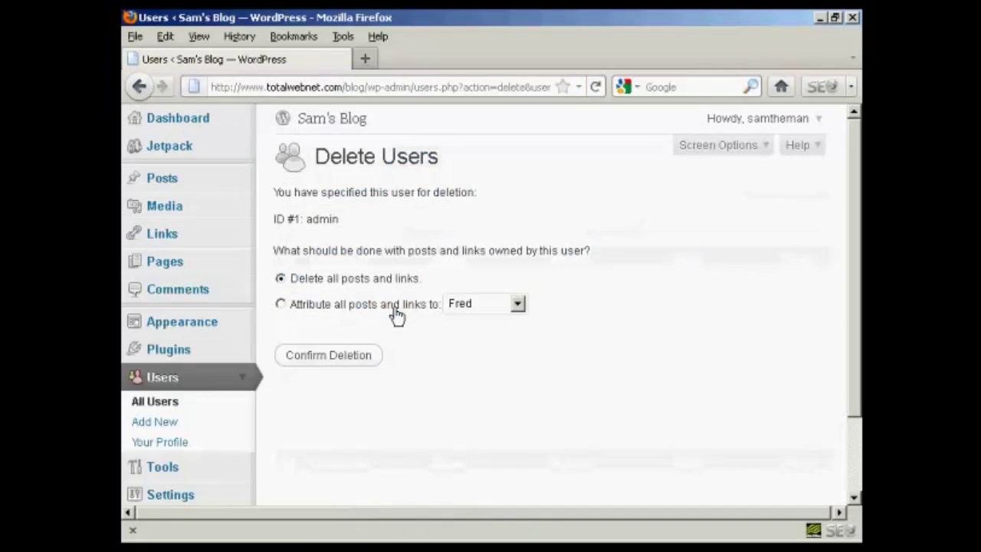
left_click(518, 305)
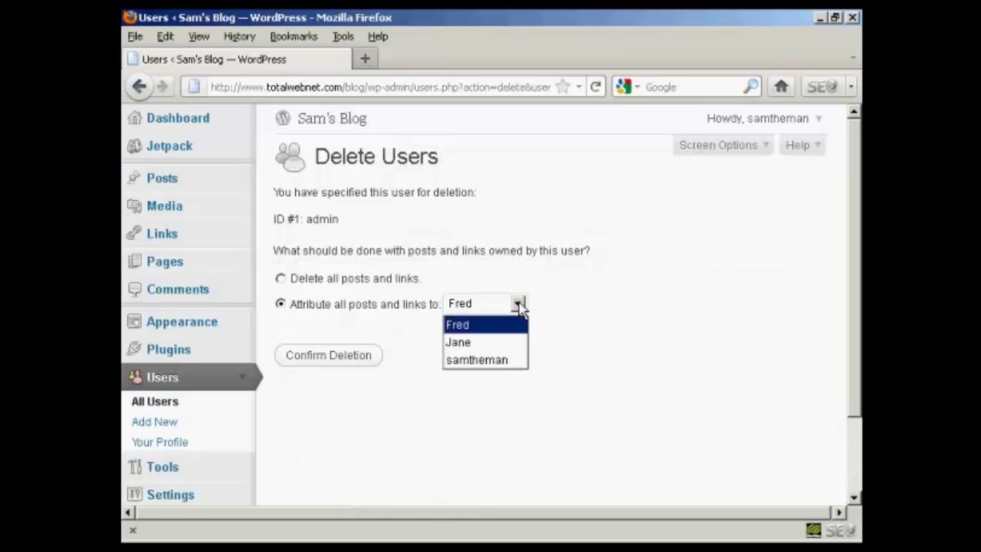
left_click(489, 367)
left_click(322, 361)
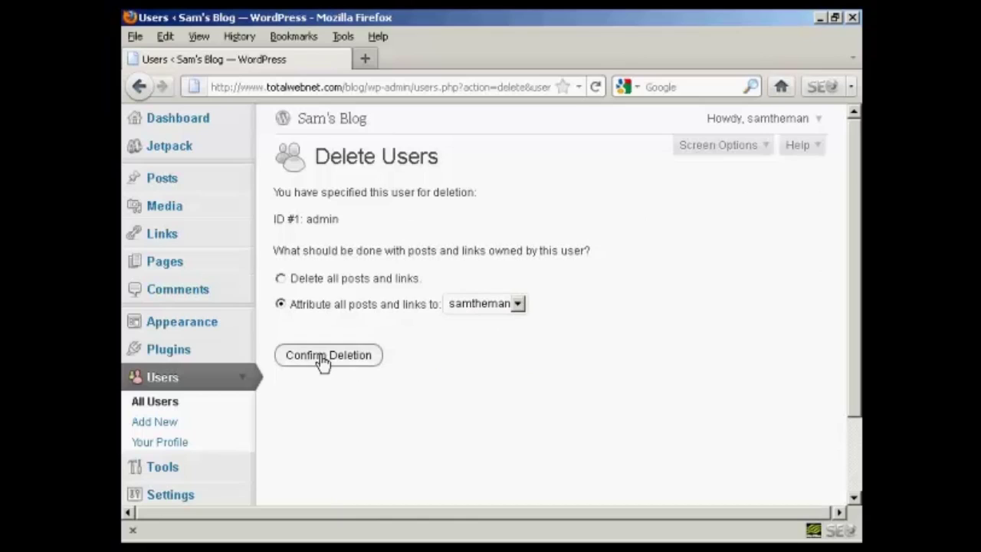